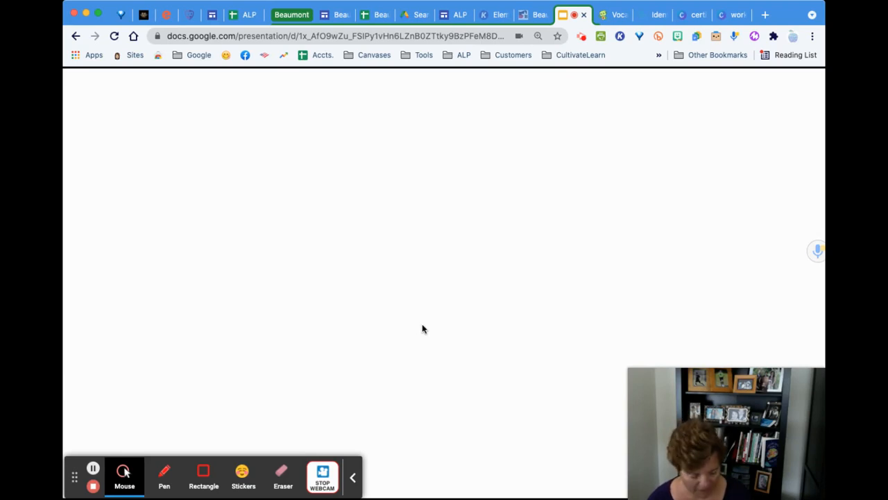
Present the workflow slide stage by stage up to "Insert audio into Slide" and exit the slideshow.
key("Right")
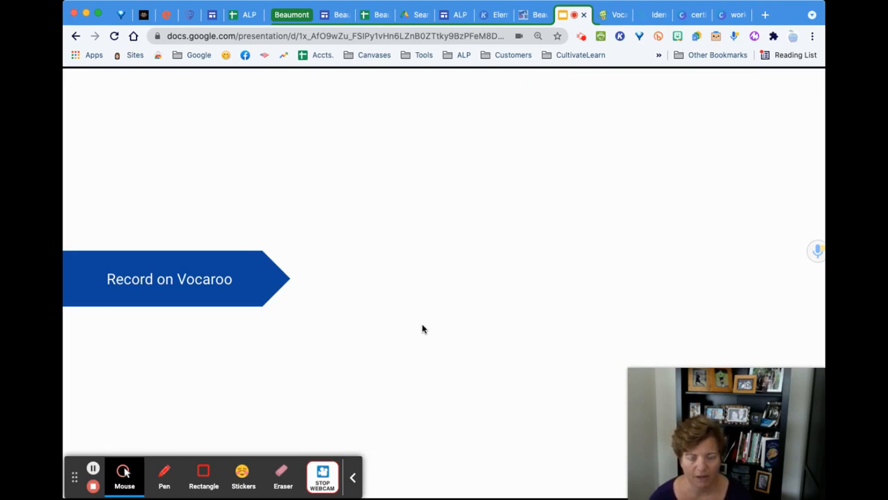
key("Right")
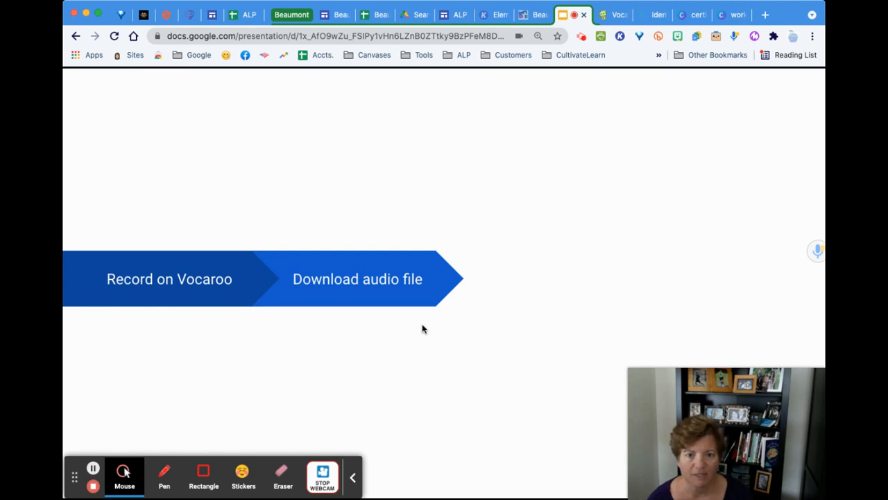
left_click(423, 325)
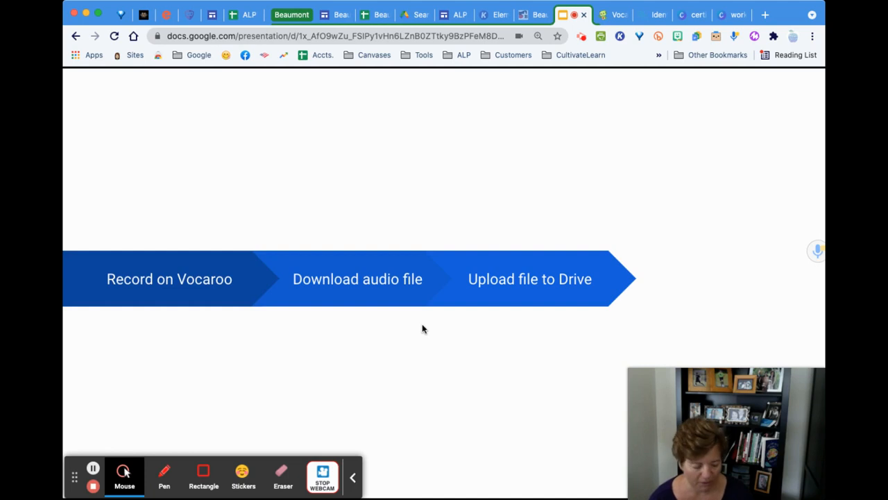
left_click(423, 324)
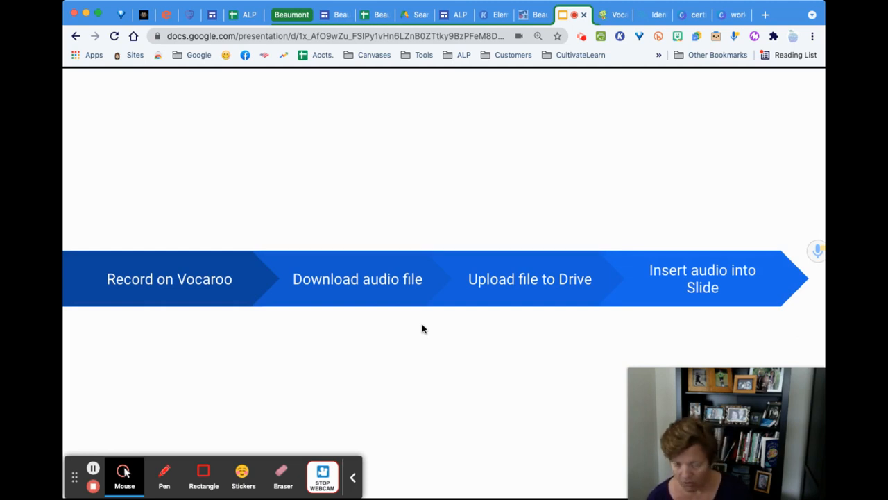
key("Escape")
Open slide 5 with the three frogs and the lily pad, and nudge the blue frog slightly.
scroll(165, 341, "down", 2)
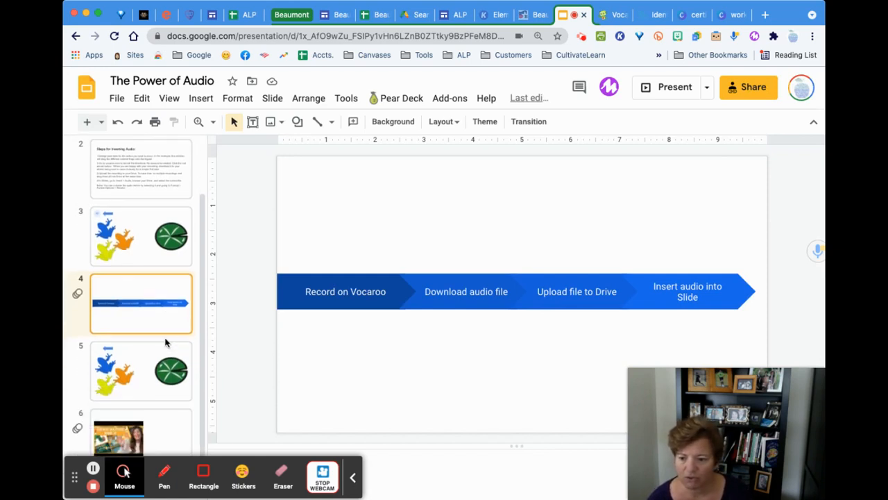
left_click(151, 353)
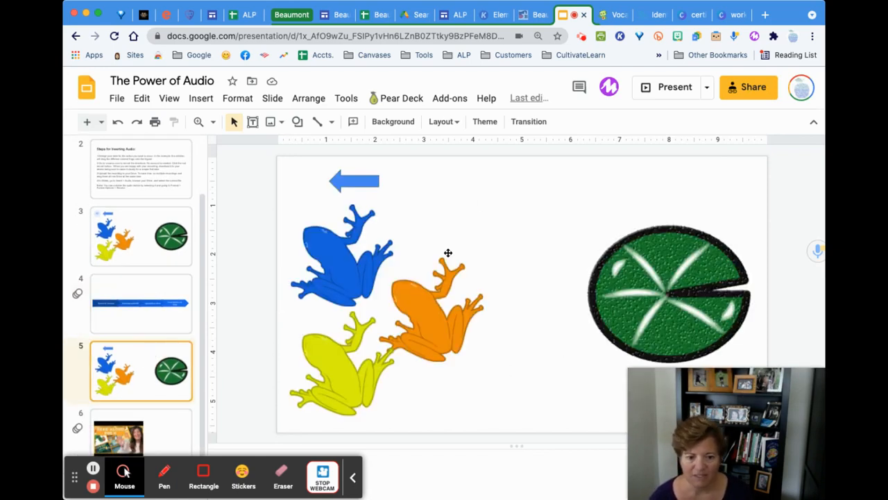
mouse_move(337, 261)
left_mouse_down()
mouse_move(426, 259)
mouse_move(646, 299)
mouse_move(510, 262)
mouse_move(318, 255)
mouse_move(338, 253)
mouse_move(340, 264)
left_mouse_up()
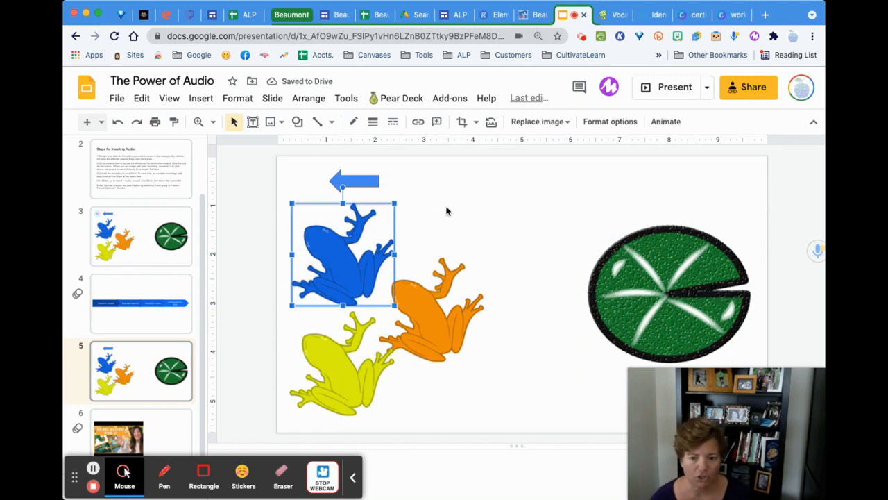
left_click(346, 377)
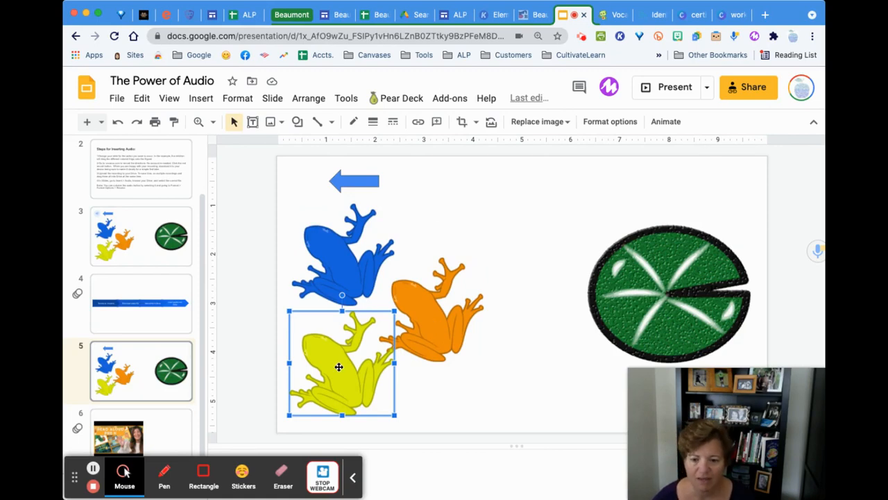
left_click(425, 385)
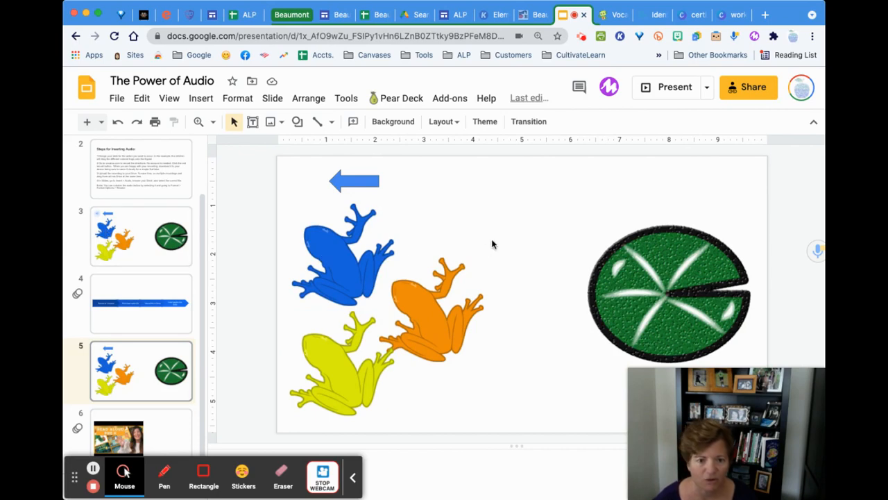
Switch to Vocaroo and record a voice clip about 5 seconds long.
left_click(613, 15)
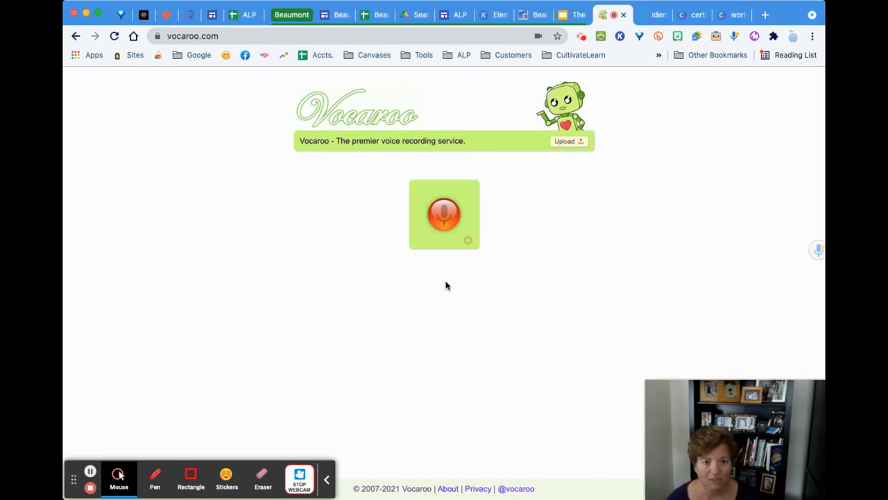
left_click(444, 217)
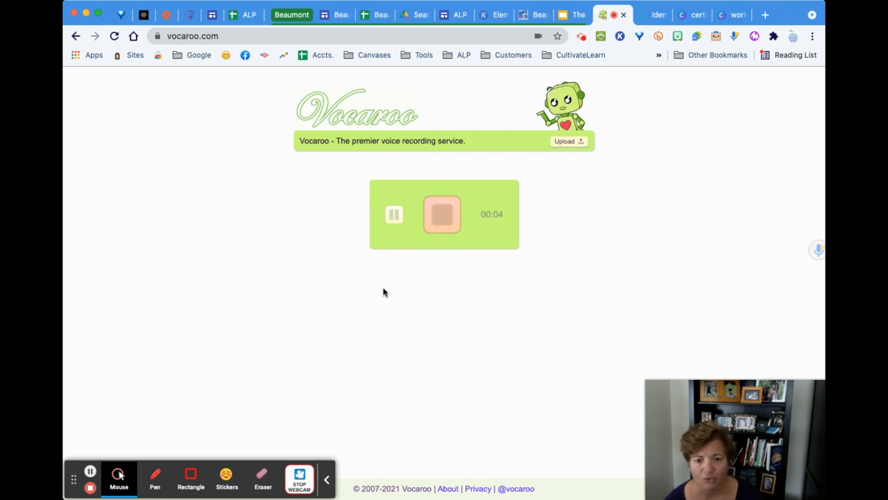
left_click(439, 221)
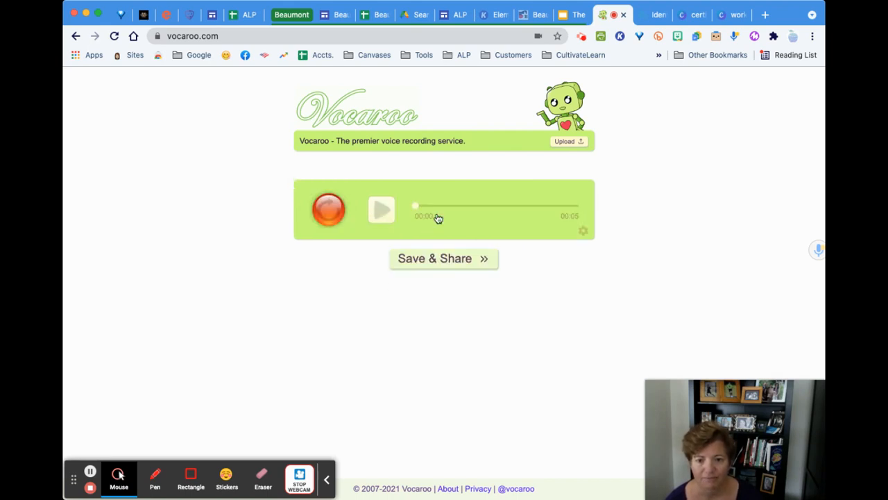
Play the recorded voice clip back, and save and download it as an MP3 file.
left_click(382, 211)
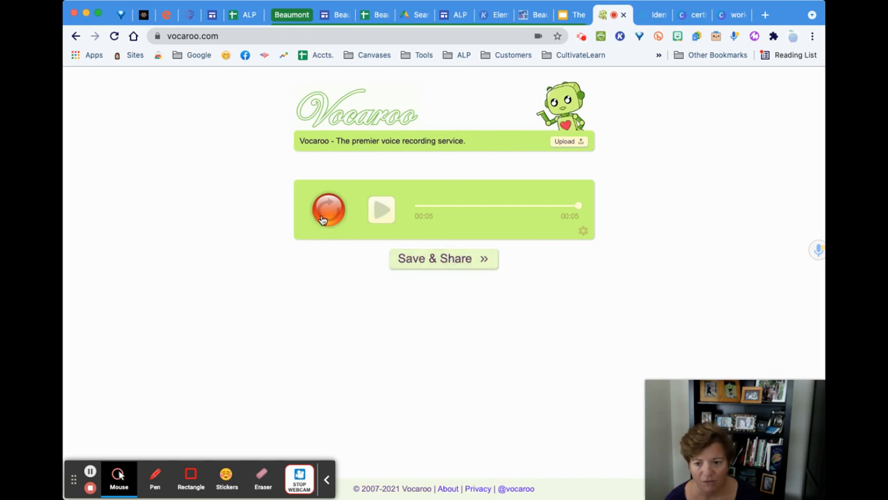
left_click(442, 258)
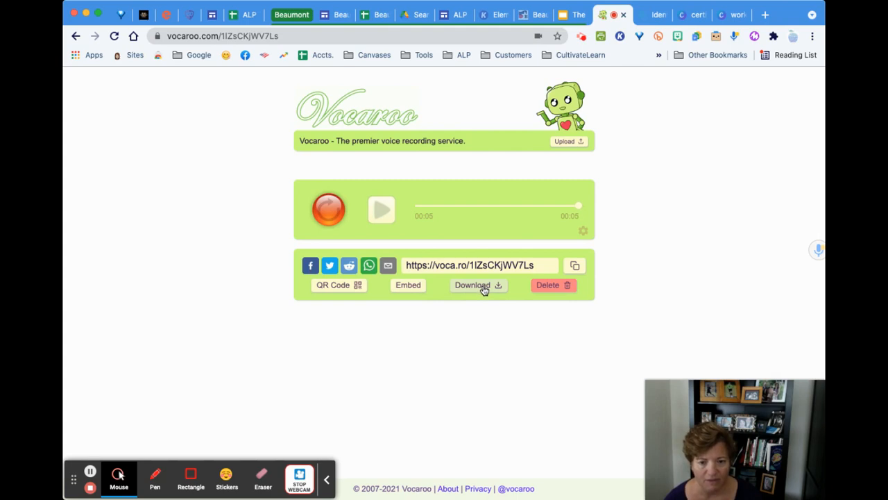
left_click(484, 290)
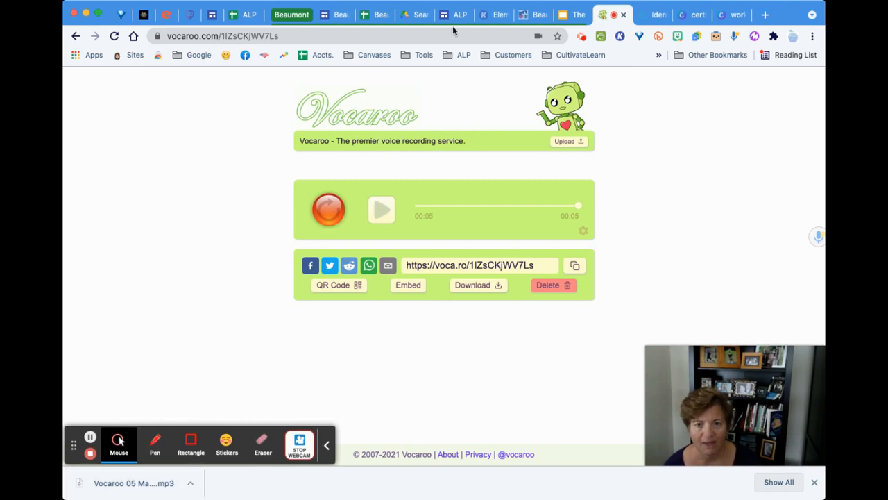
Switch to Google Drive, upload the downloaded Vocaroo MP3 to the Audio Files folder in _PreK-5, and open that folder.
left_click(415, 16)
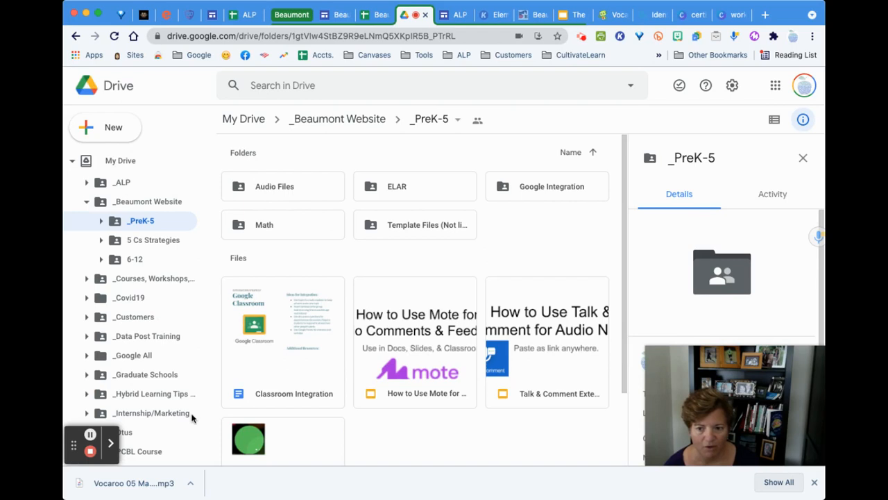
left_click_drag(113, 483, 278, 187)
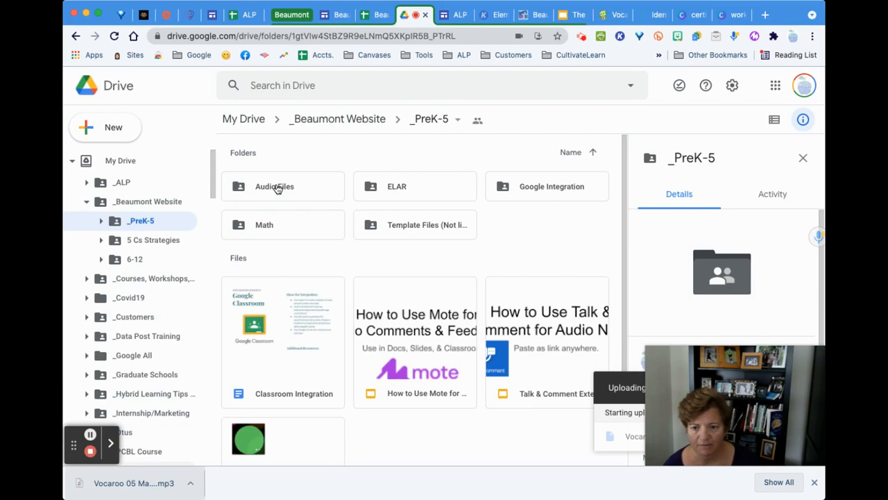
left_click(277, 189)
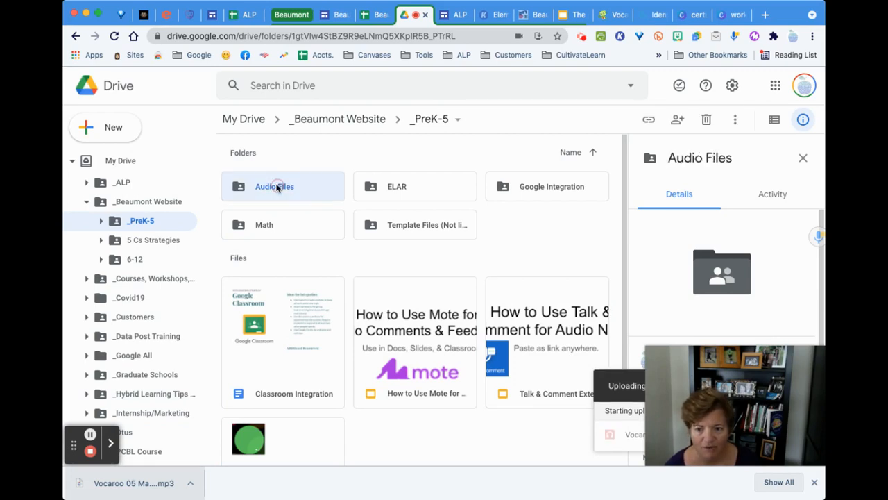
double_click(277, 189)
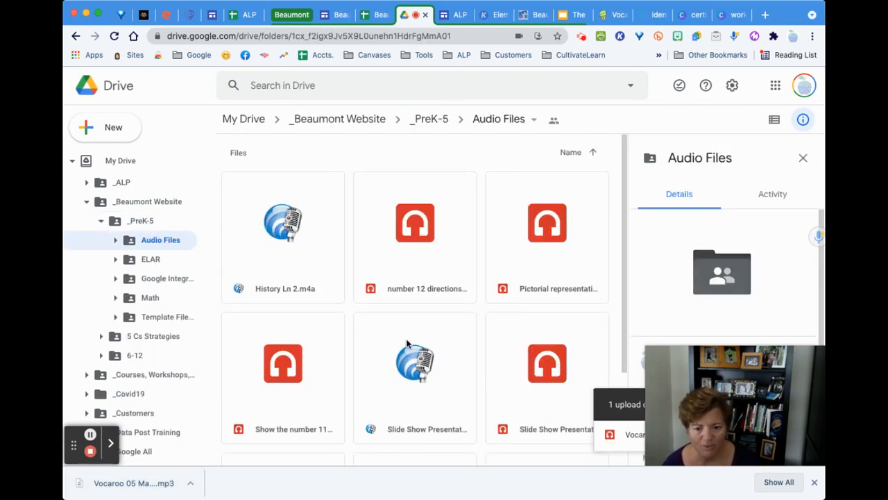
Rename the uploaded Vocaroo 05 May 2021 recording to "Orange Frog.mp3", keeping the file extension.
scroll(407, 344, "down", 2)
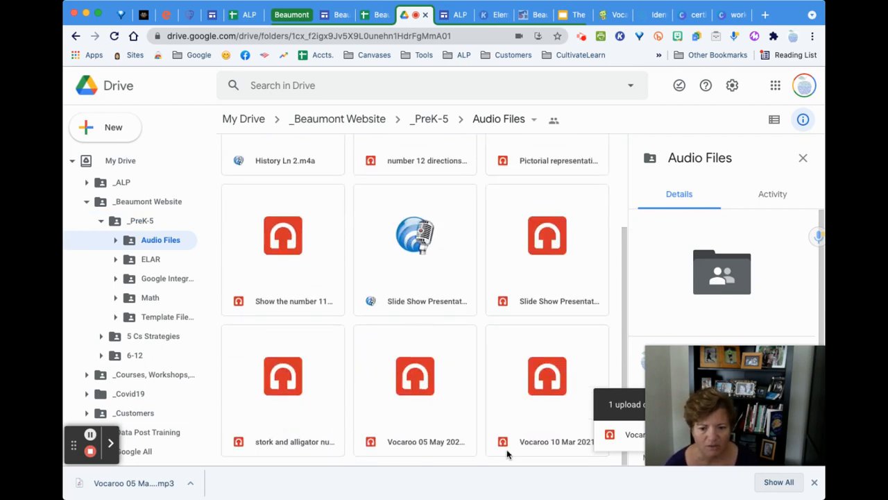
right_click(419, 442)
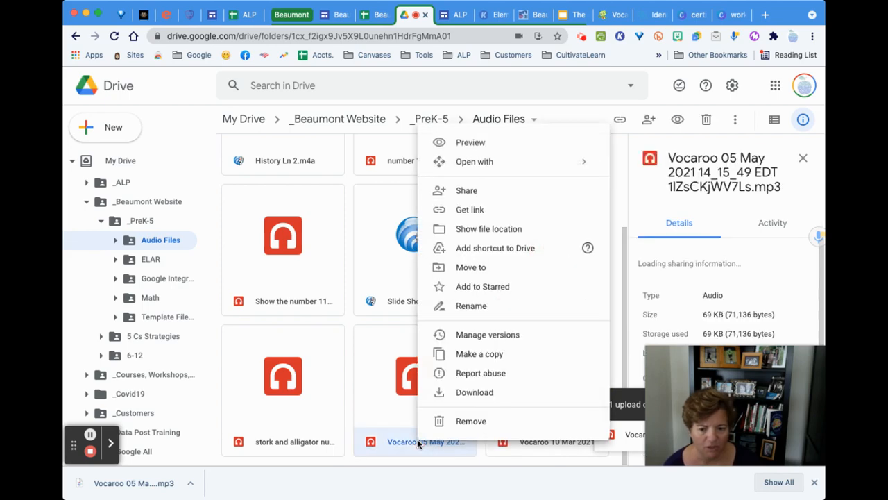
left_click(463, 306)
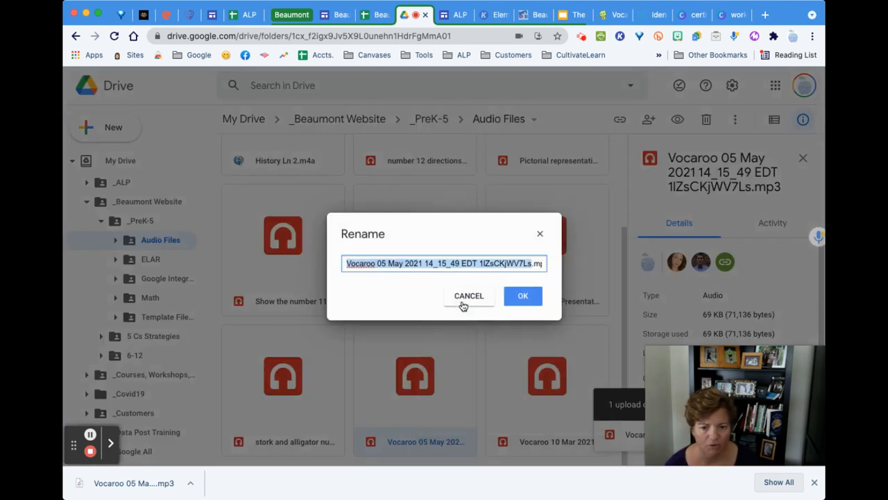
type("Oran")
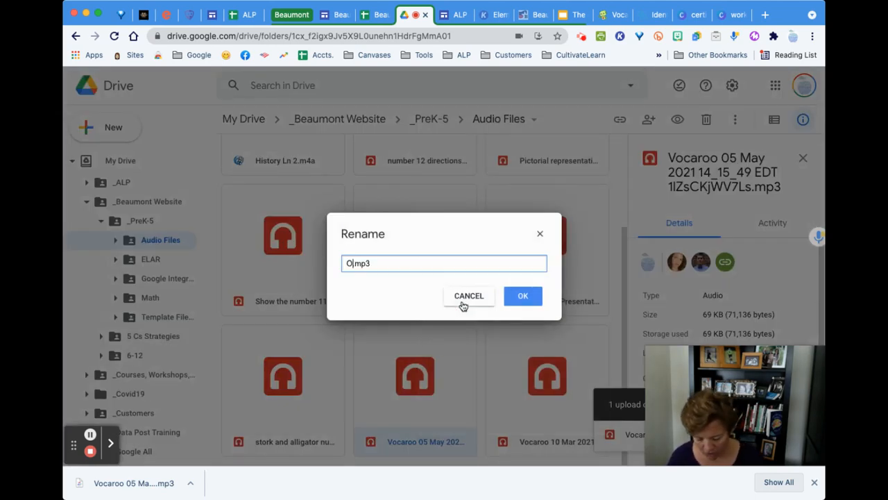
type("ge Frog")
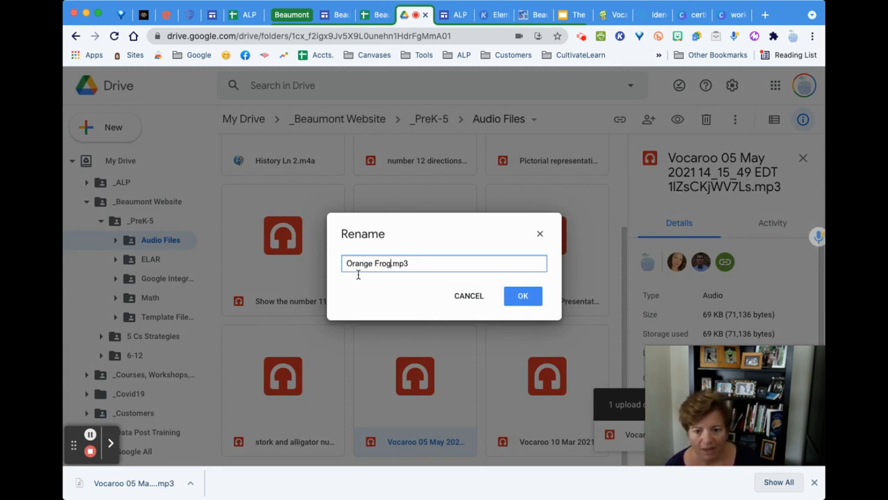
double_click(401, 262)
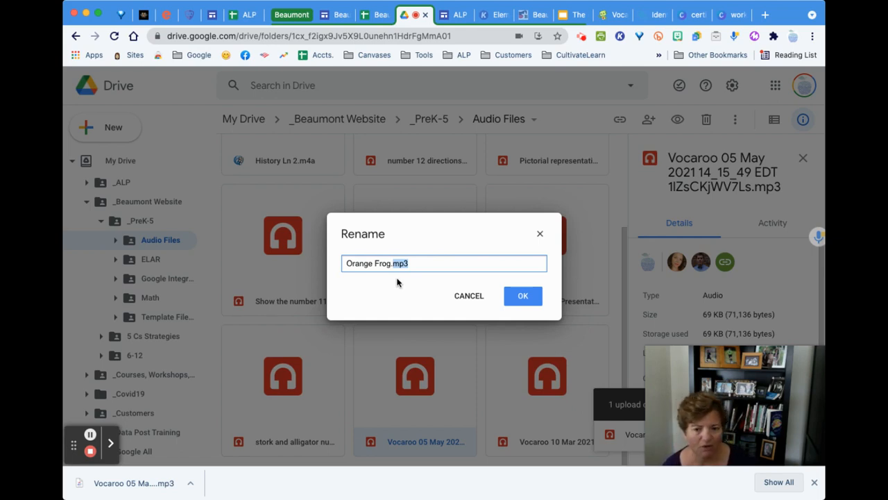
left_click(515, 297)
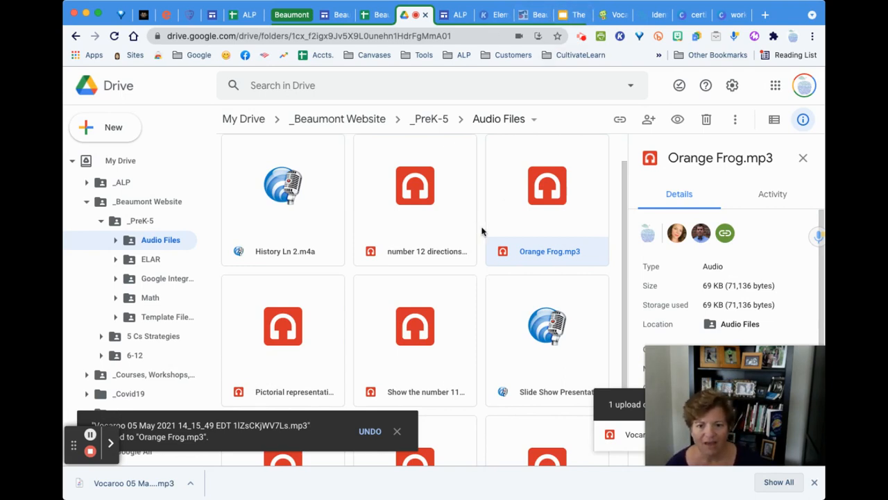
Return to The Power of Audio presentation and insert Orange Frog.mp3 from My Drive as audio on slide 5.
left_click(573, 17)
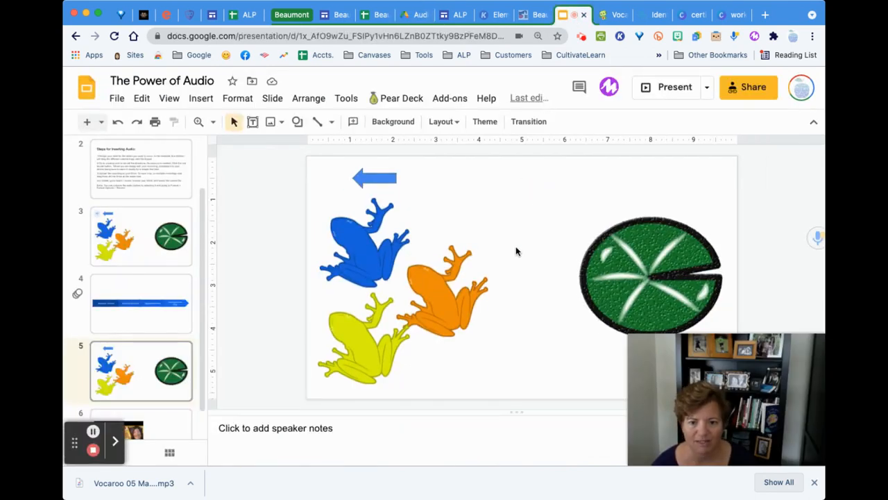
left_click(201, 102)
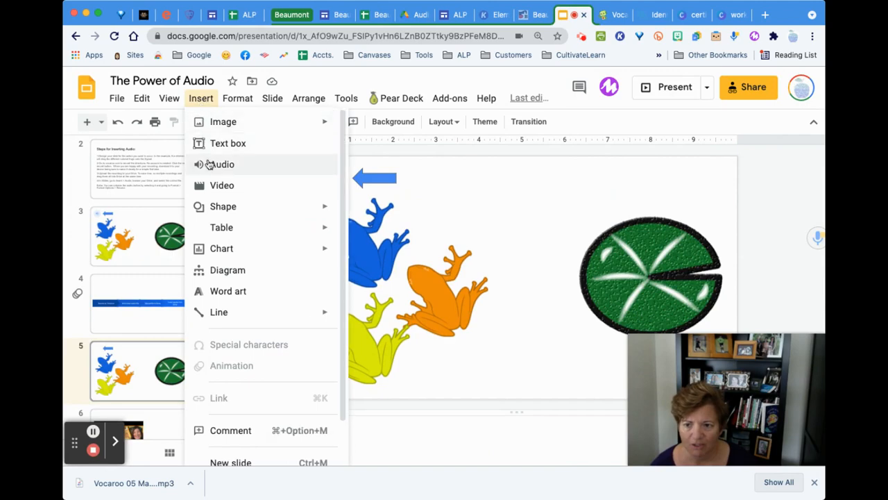
left_click(210, 164)
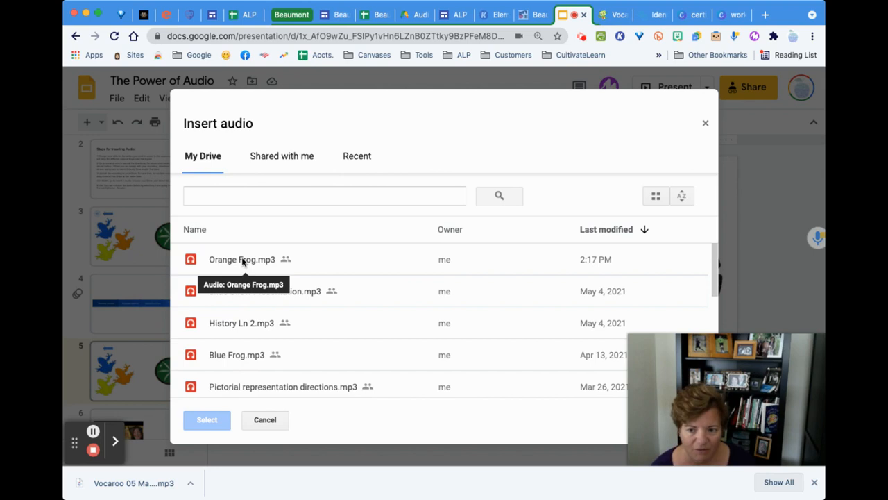
left_click(242, 260)
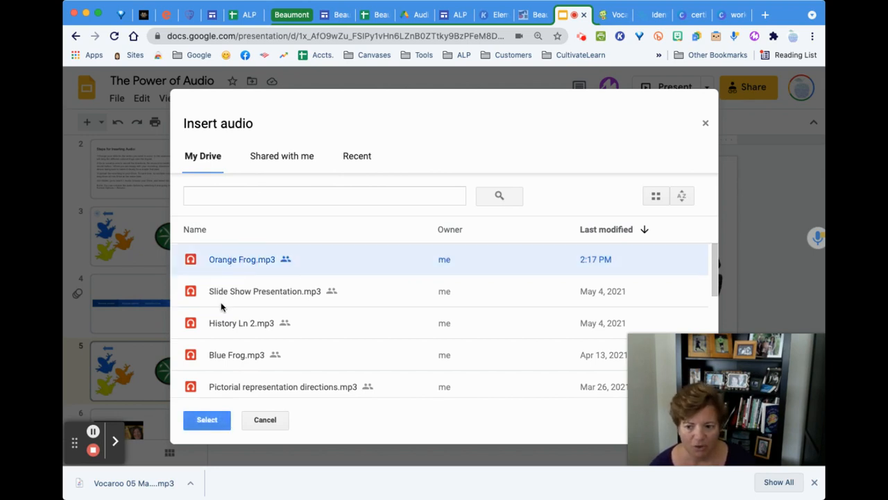
left_click(205, 421)
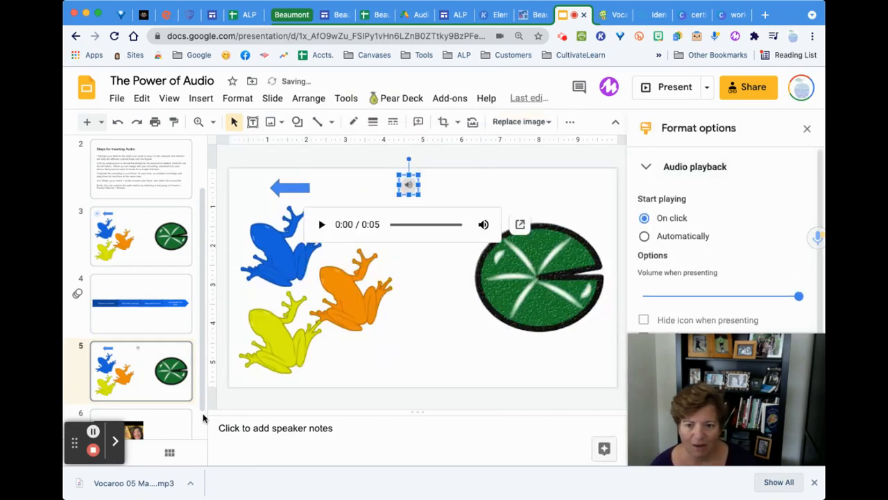
Place the audio icon, slightly enlarged, in the slide's upper-left corner beside the blue arrow, and collapse its audio playback options.
left_click_drag(408, 184, 238, 170)
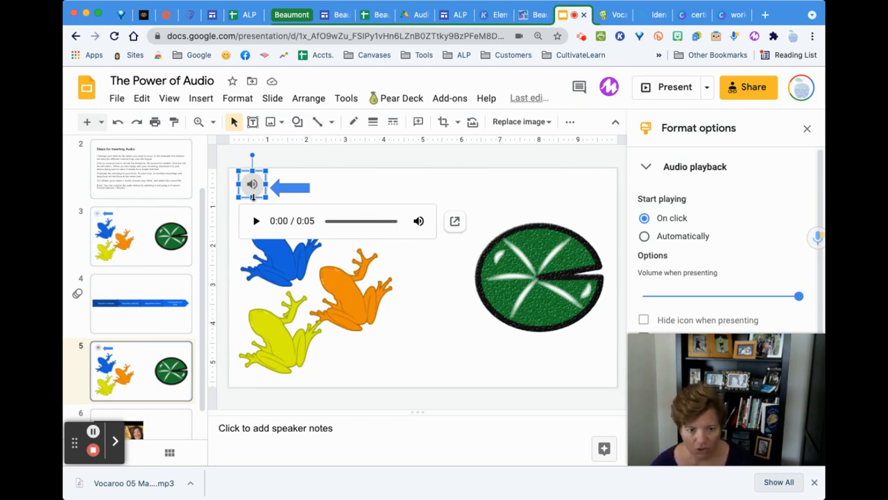
left_click(646, 168)
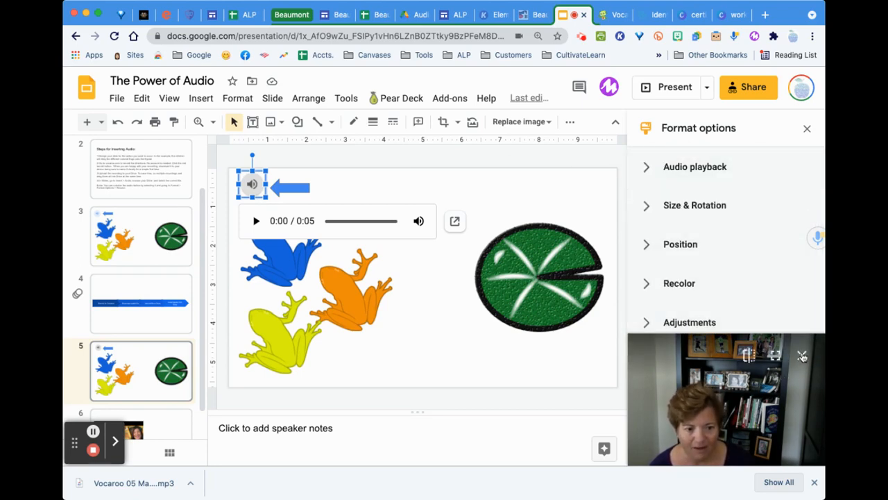
left_click(802, 355)
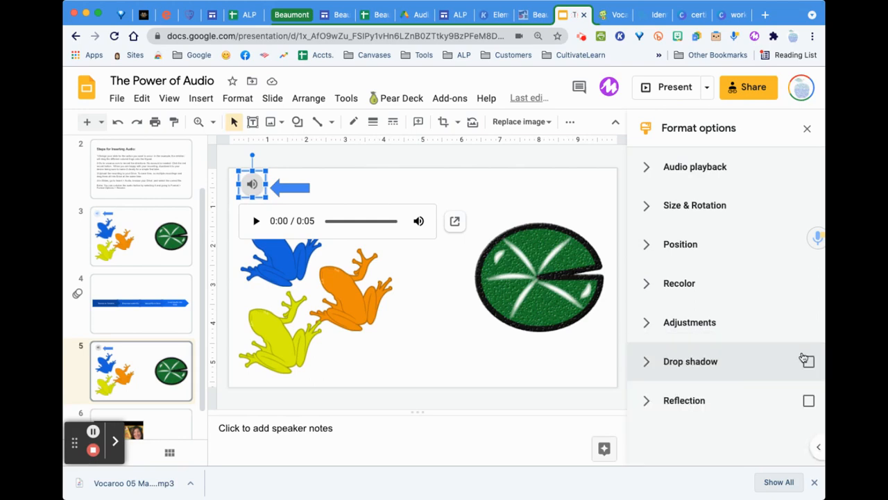